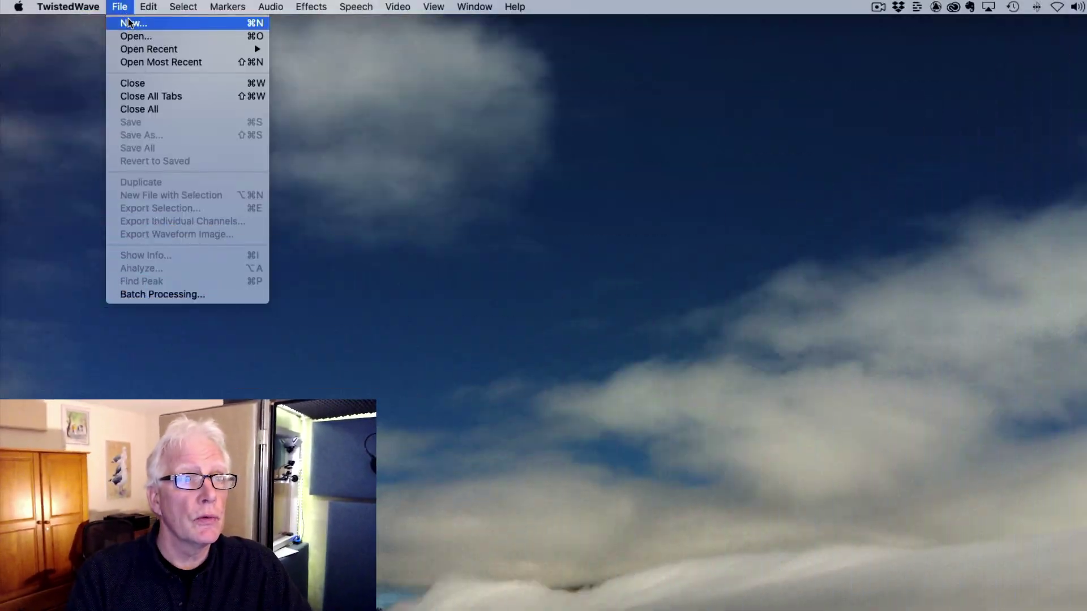
Step: Record a 20.5-second voice take into a new 24-bit, 48,000 Hz mono document
click(127, 23)
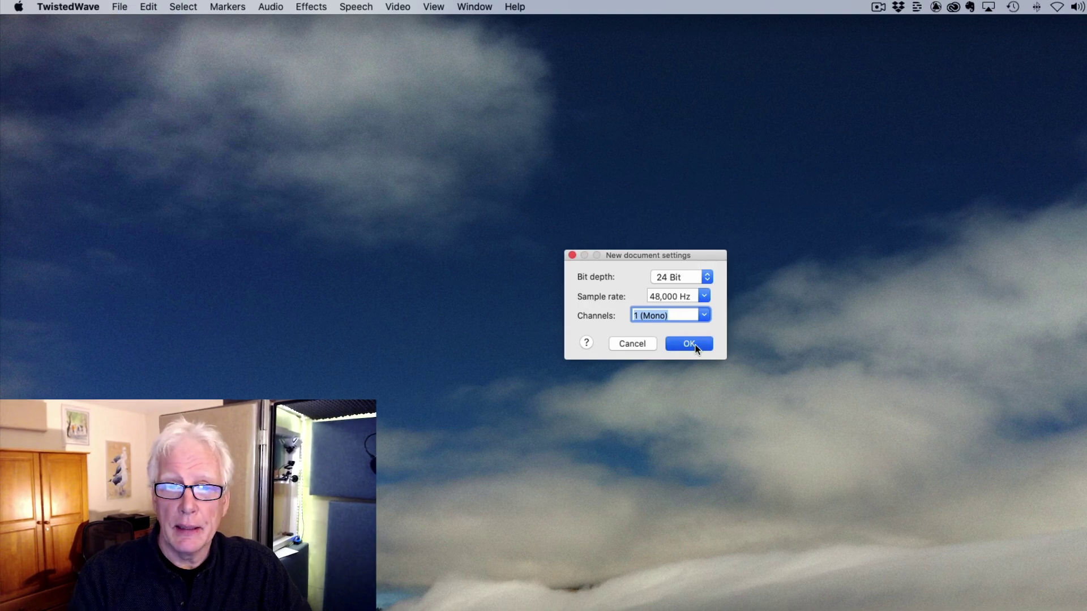
click(695, 344)
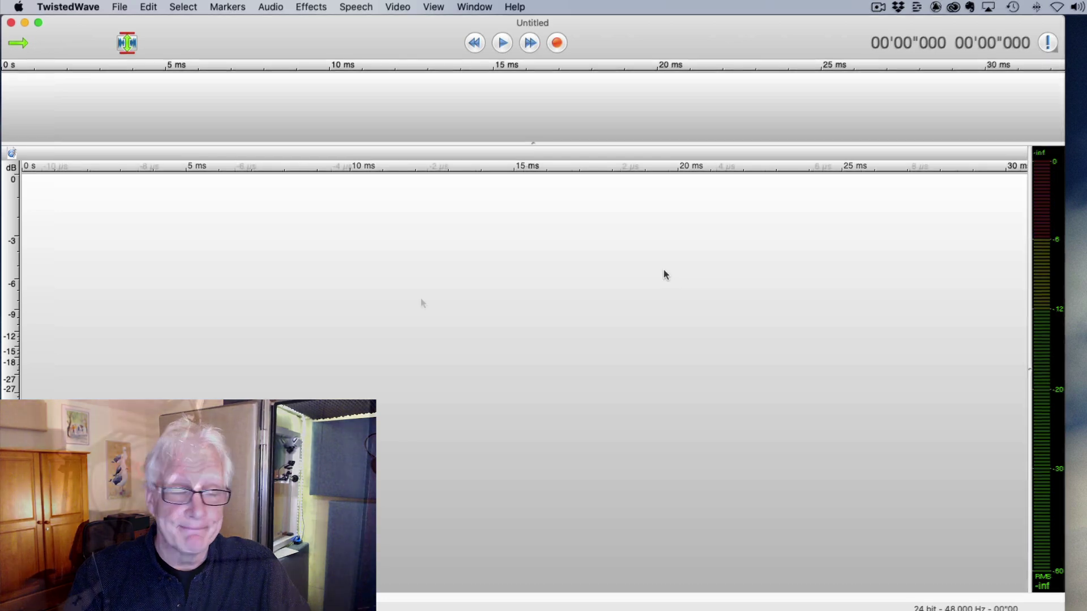
scroll(421, 304, up, 5)
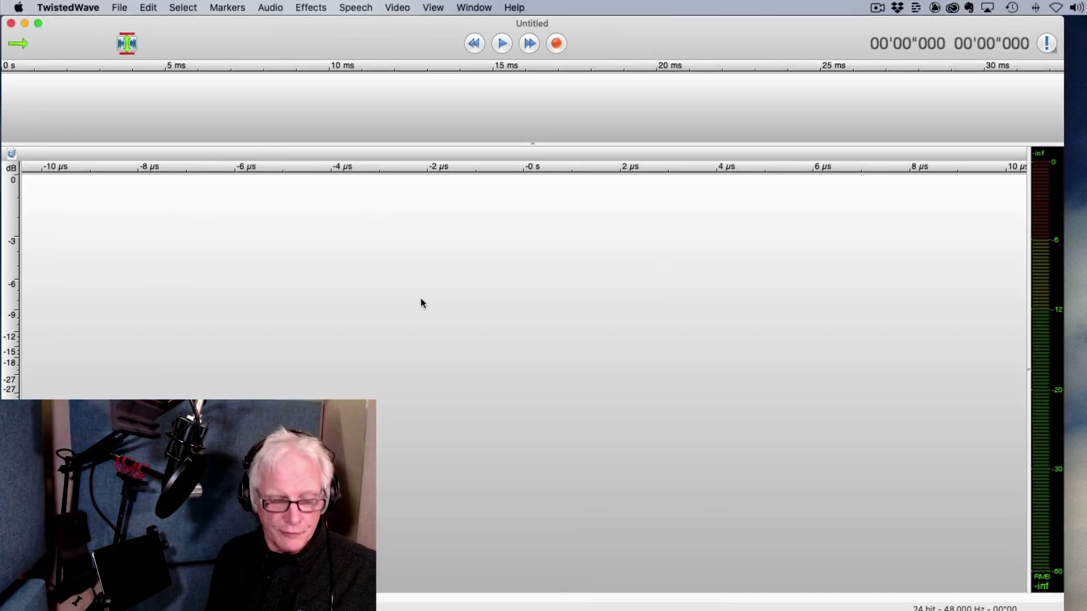
key(super+r)
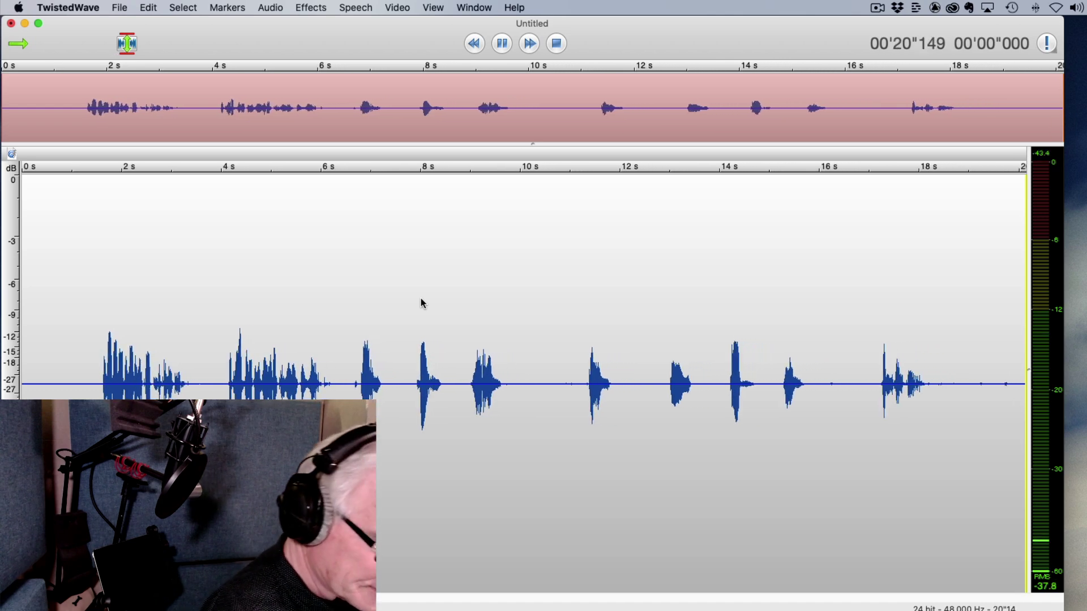
key(space)
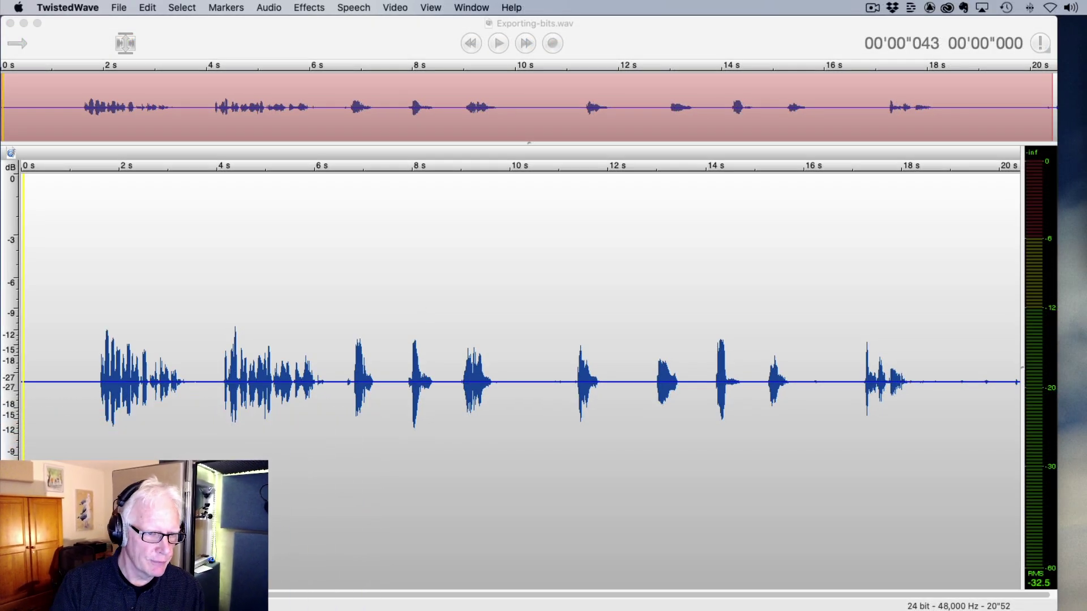
Step: Select and audition the first phrase around 2 s, then the short sound near 8 s
click(101, 403)
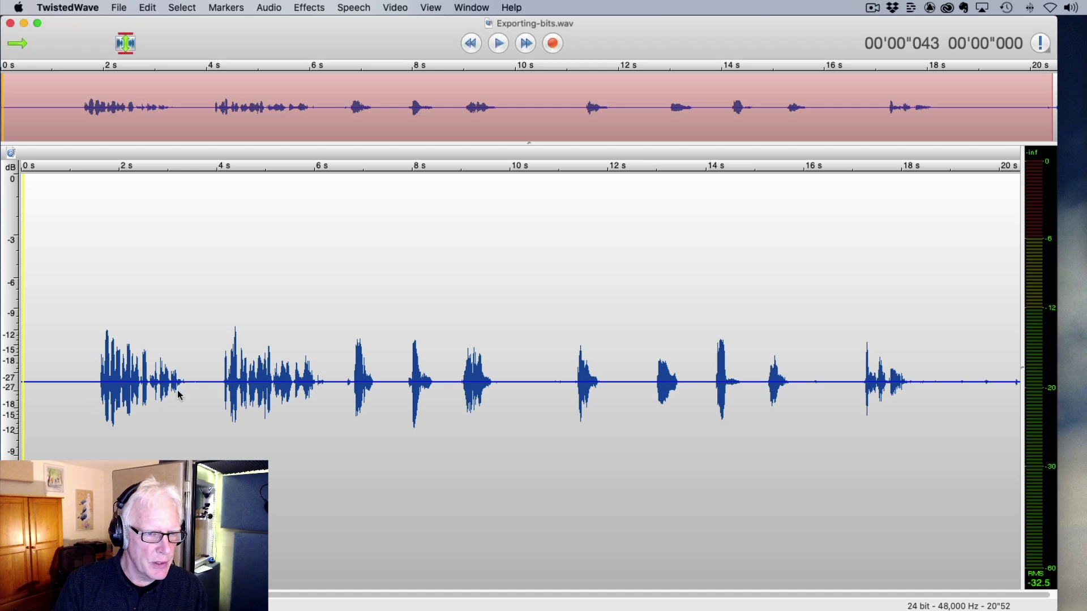
drag(98, 400, 193, 401)
key(space)
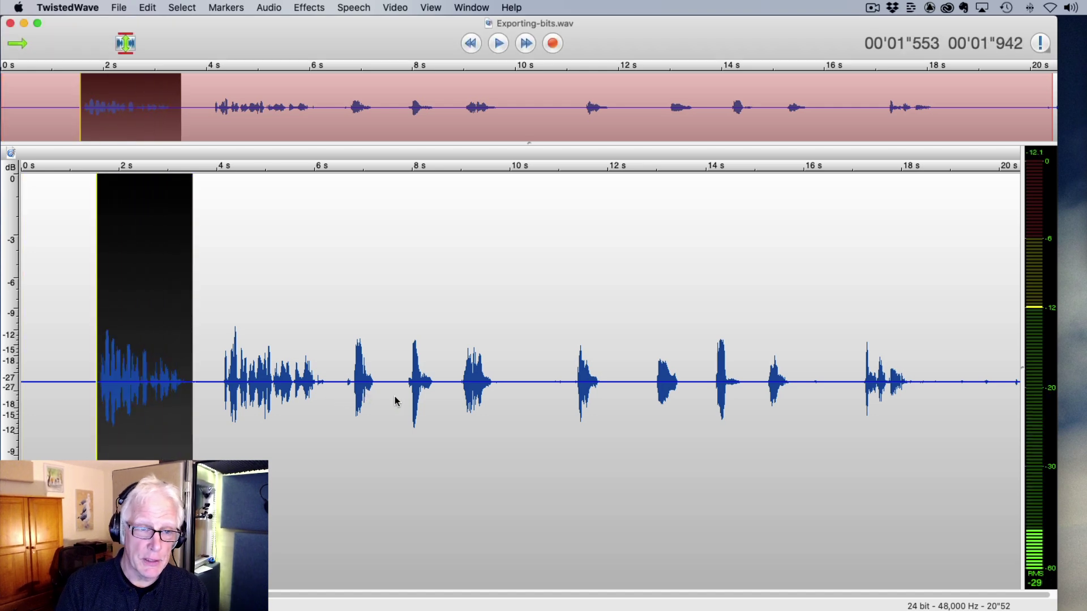
drag(406, 394, 434, 391)
key(space)
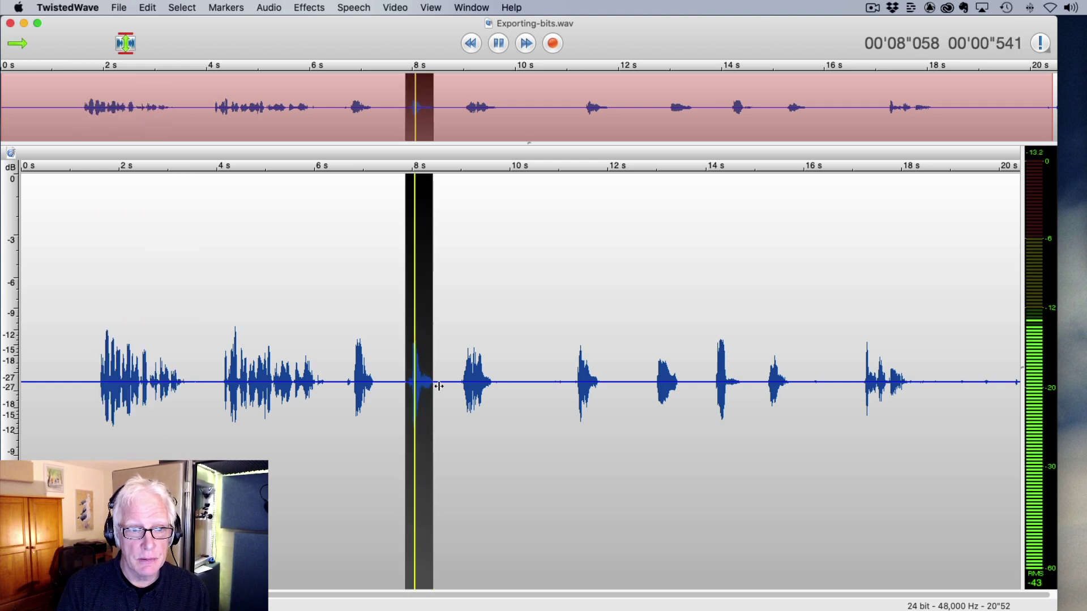
Step: Audition the sounds around 14 s and 12–13 s, then clear the selection
drag(575, 395, 604, 395)
drag(718, 397, 741, 397)
key(space)
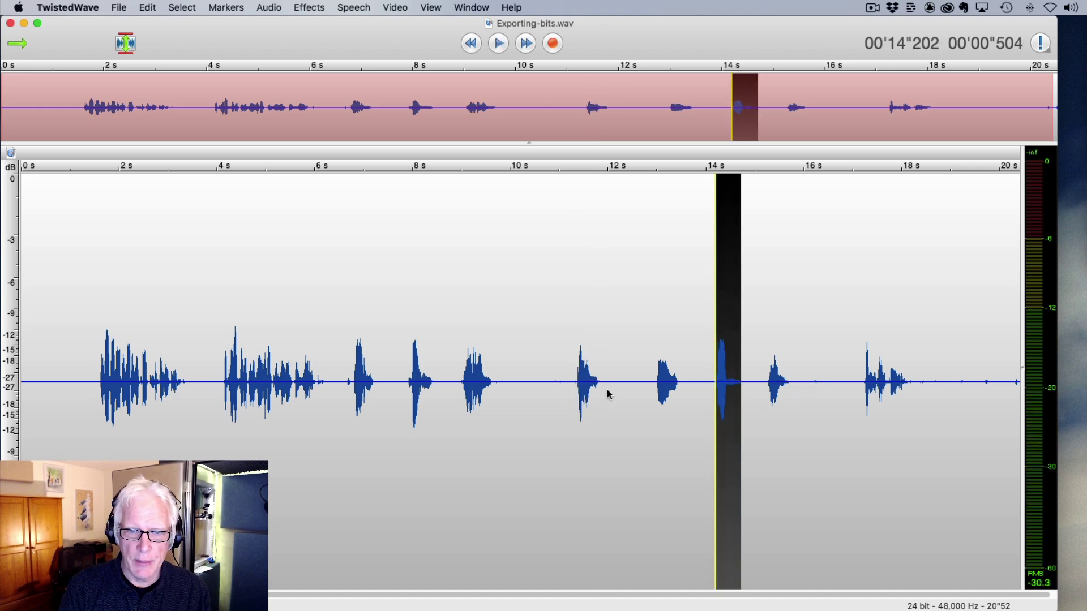
drag(602, 390, 652, 392)
key(space)
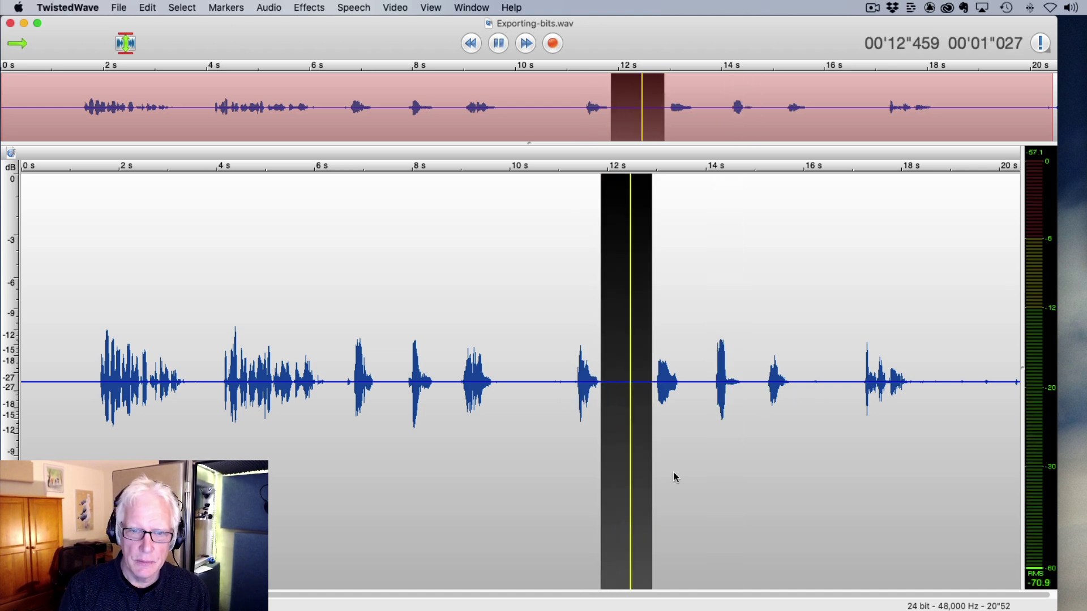
click(377, 293)
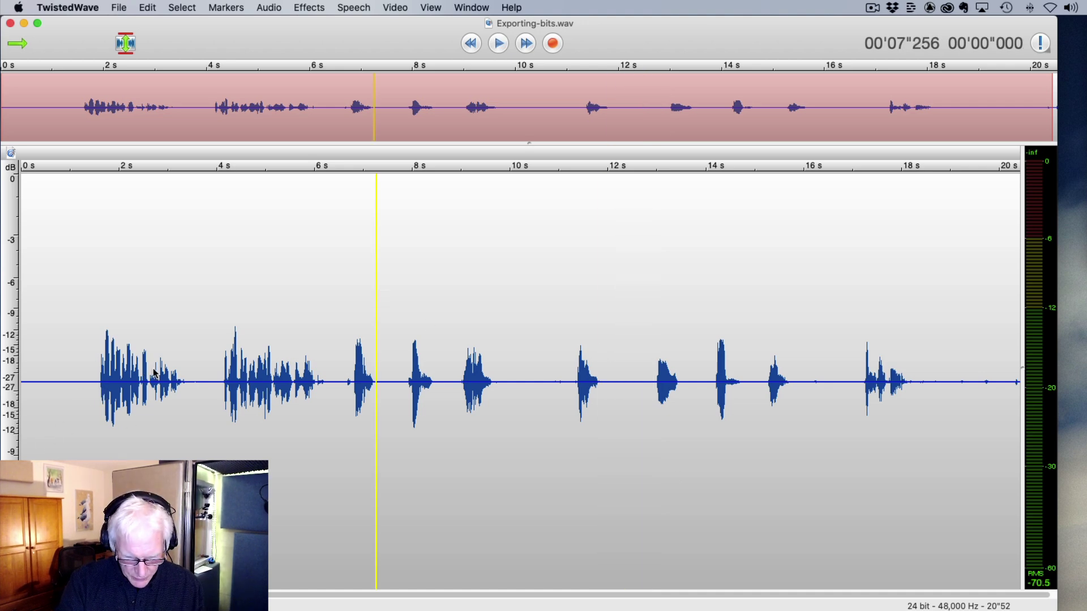
Step: Select the phrase near 2 s plus bits near 8, 13 and 18 s, and play them together
scroll(99, 398, right, 1)
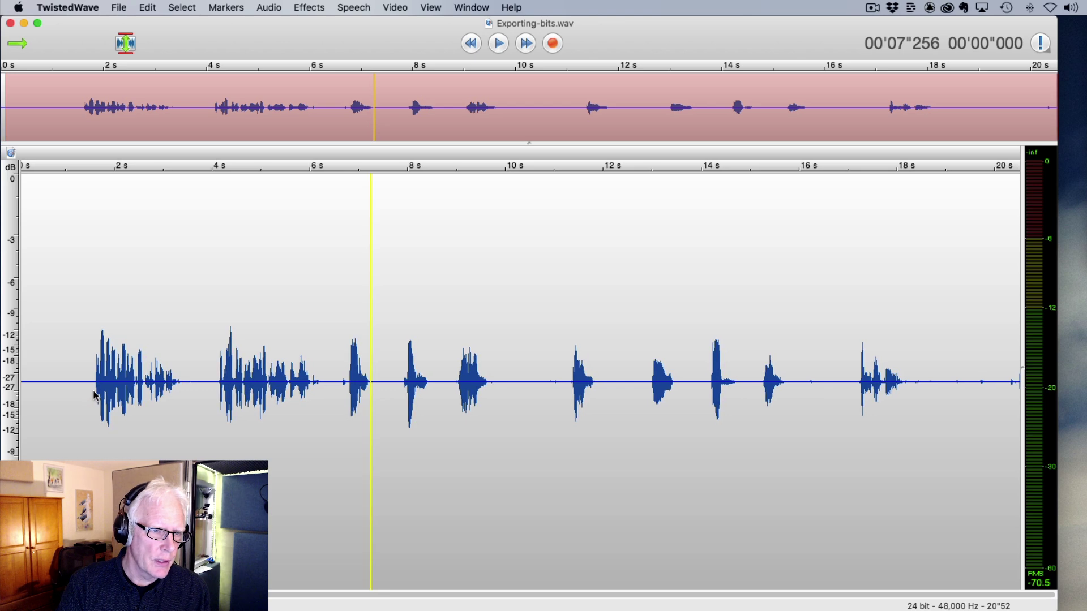
drag(94, 396, 187, 381)
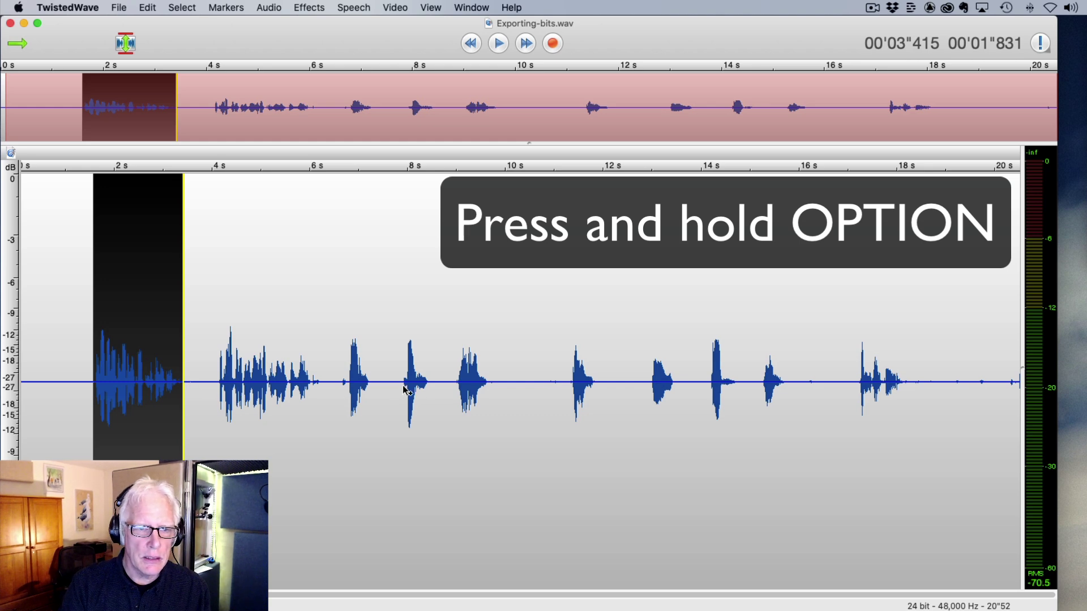
drag(405, 391, 441, 389)
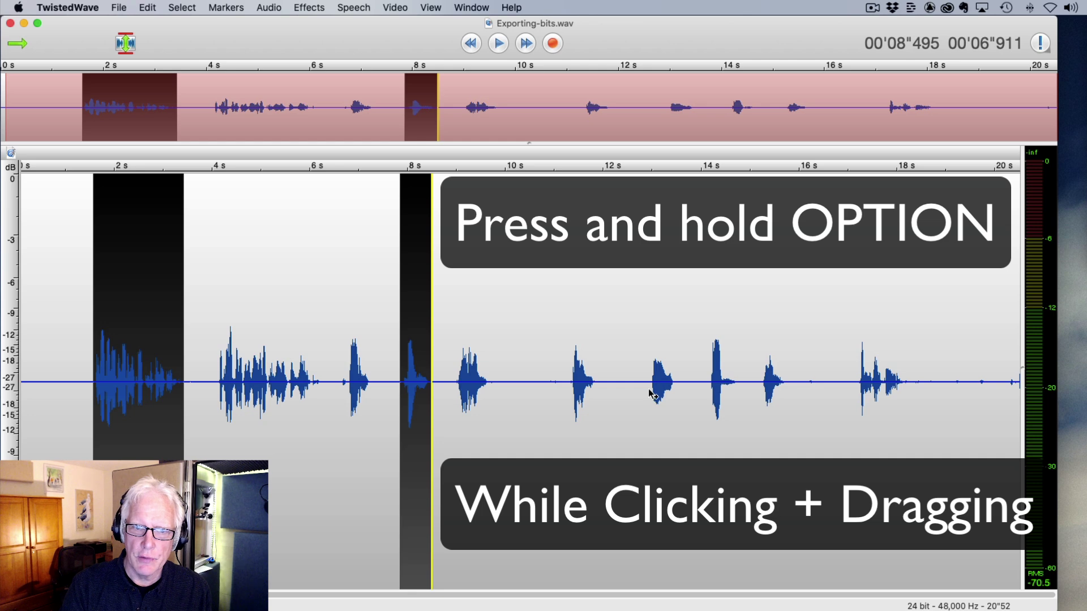
drag(650, 393, 679, 388)
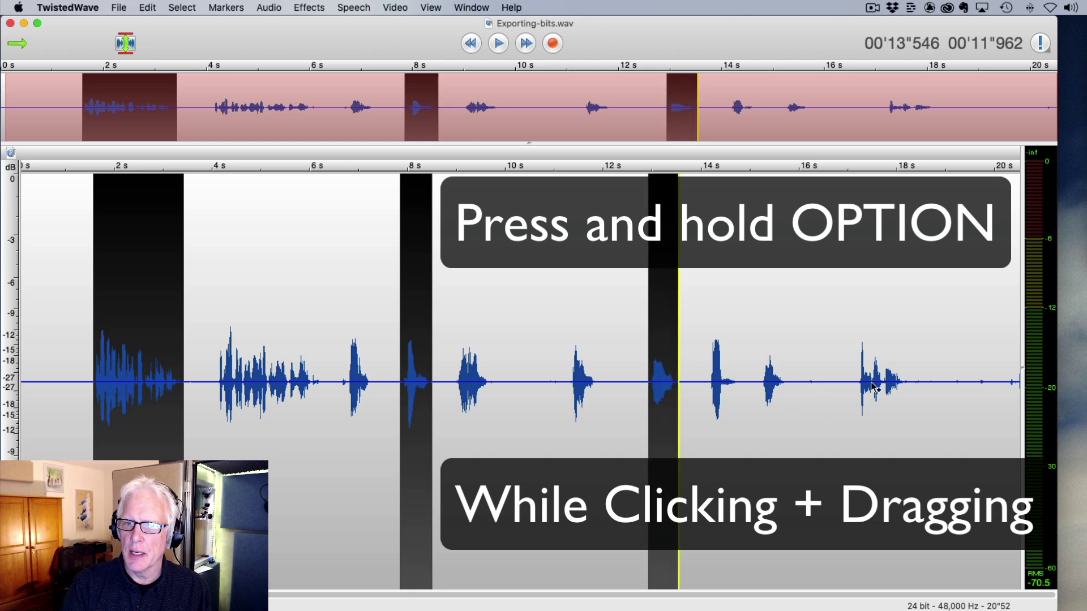
drag(859, 390, 906, 388)
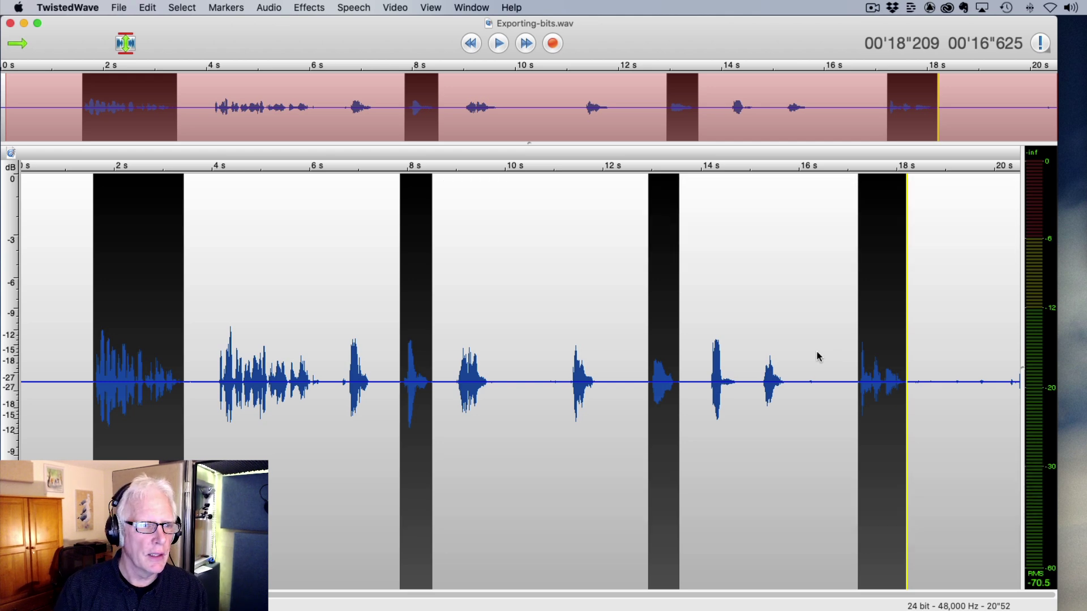
key(space)
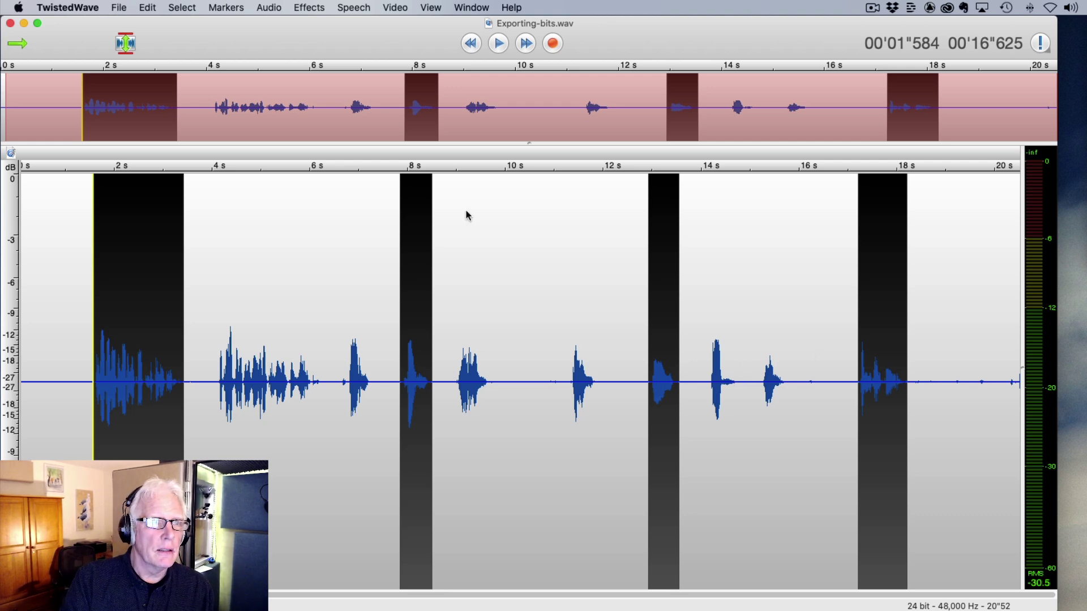
Step: Reselect only the first spoken phrase around 2 s and play it back
click(334, 259)
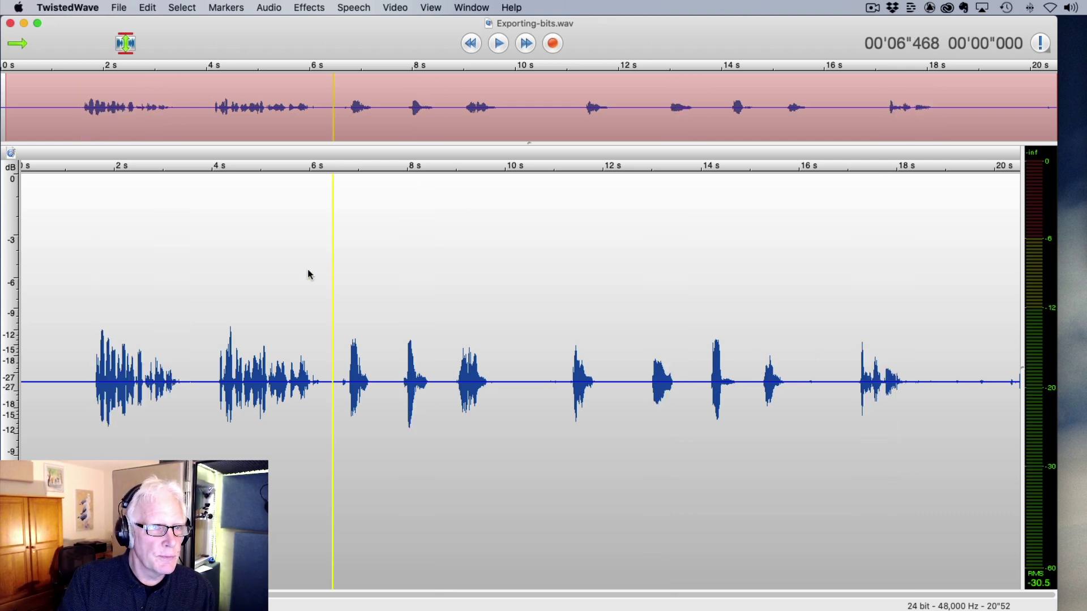
click(121, 11)
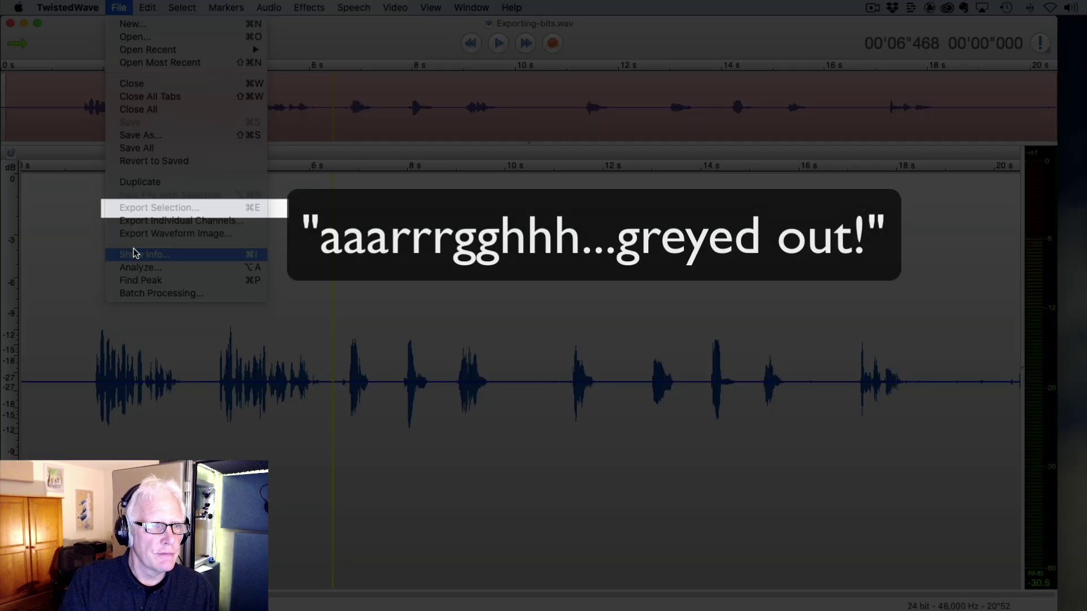
click(29, 260)
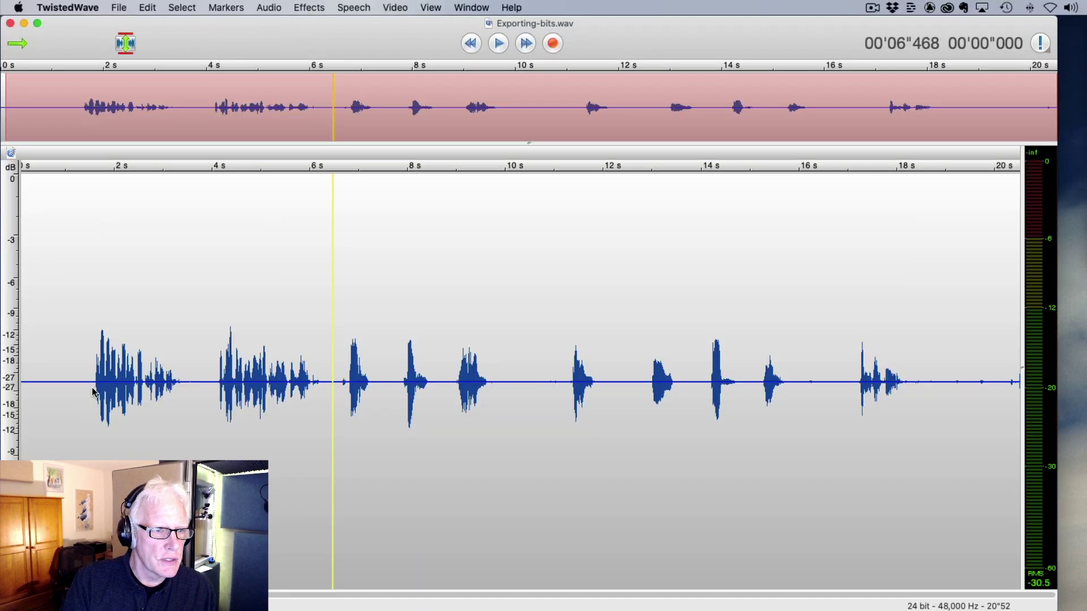
drag(95, 395, 195, 394)
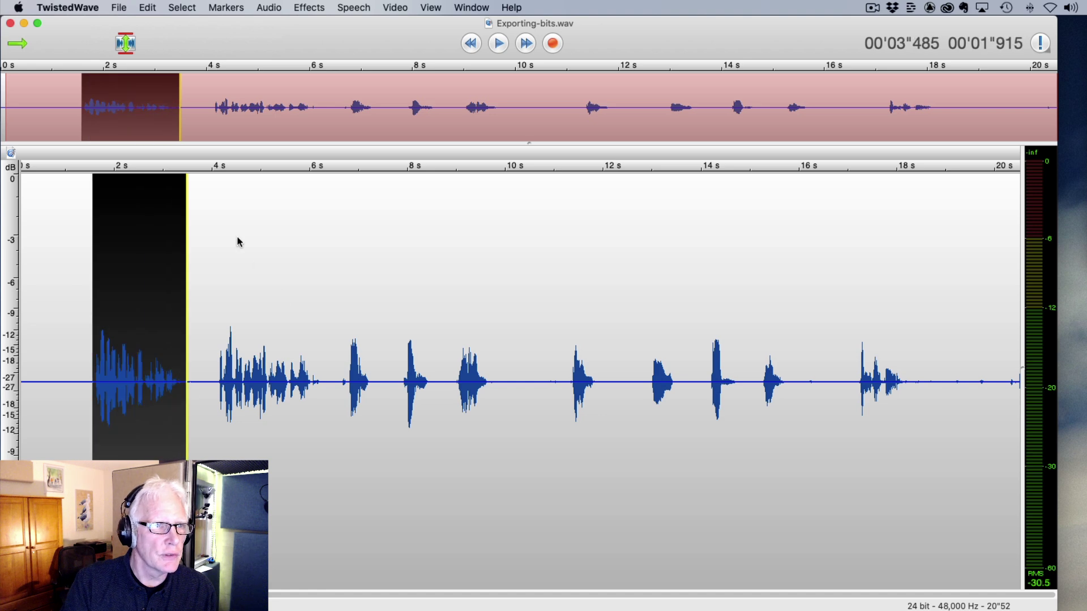
click(118, 6)
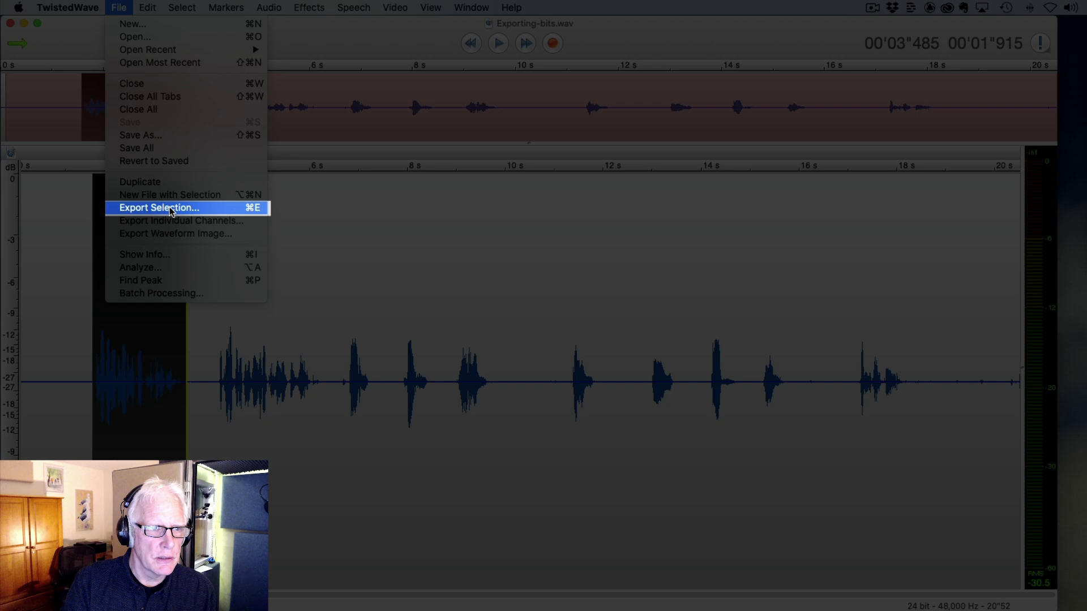
click(324, 285)
key(space)
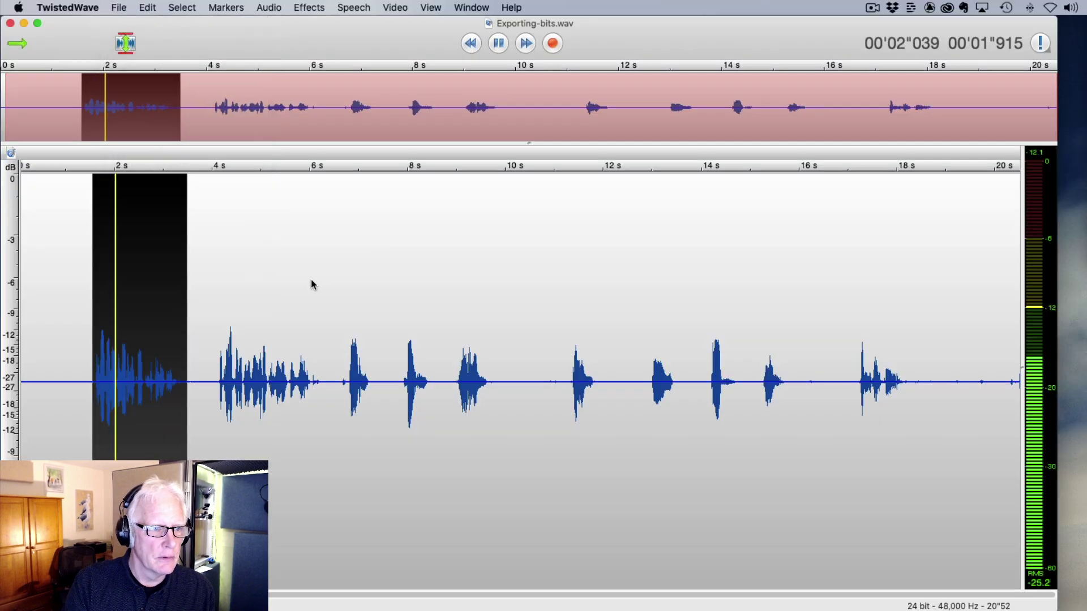
Step: Export the selected phrase to the Desktop as a 24-bit WAV named 'I dont even'
click(118, 7)
click(175, 210)
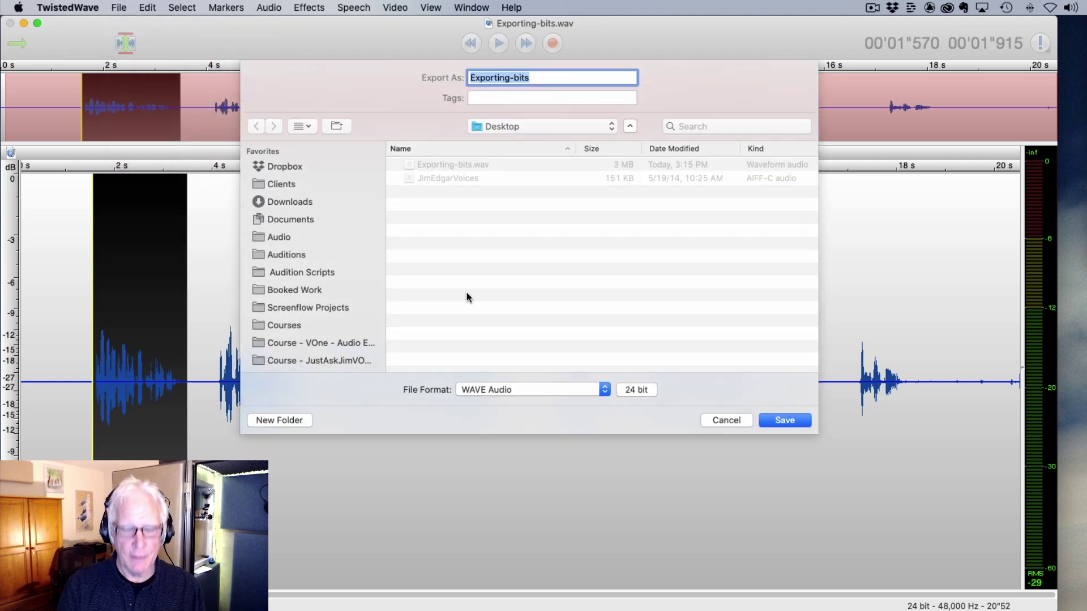
text(I dont eve)
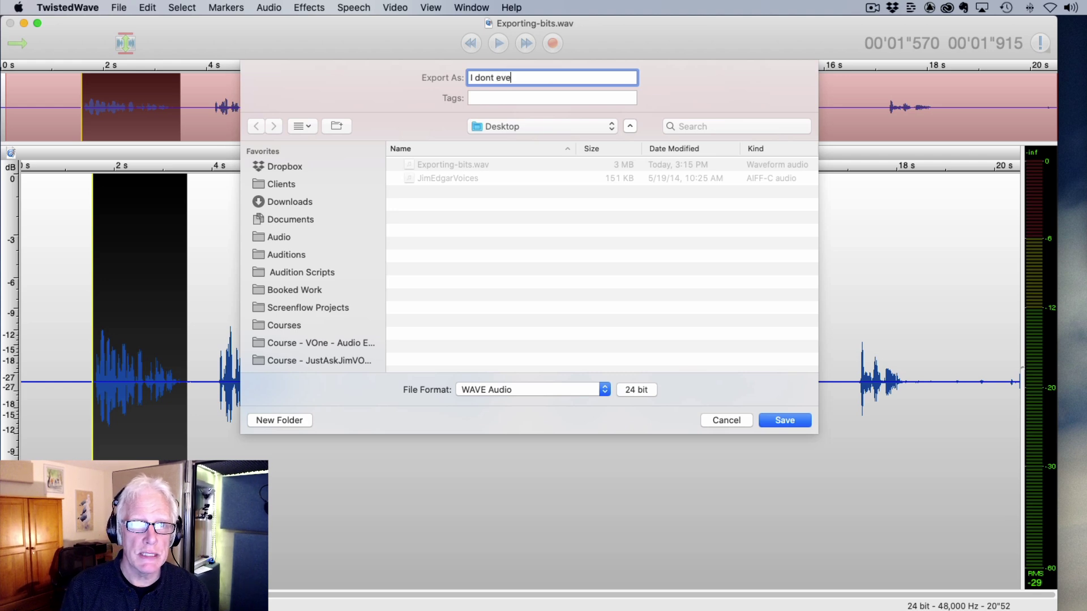
key(Return)
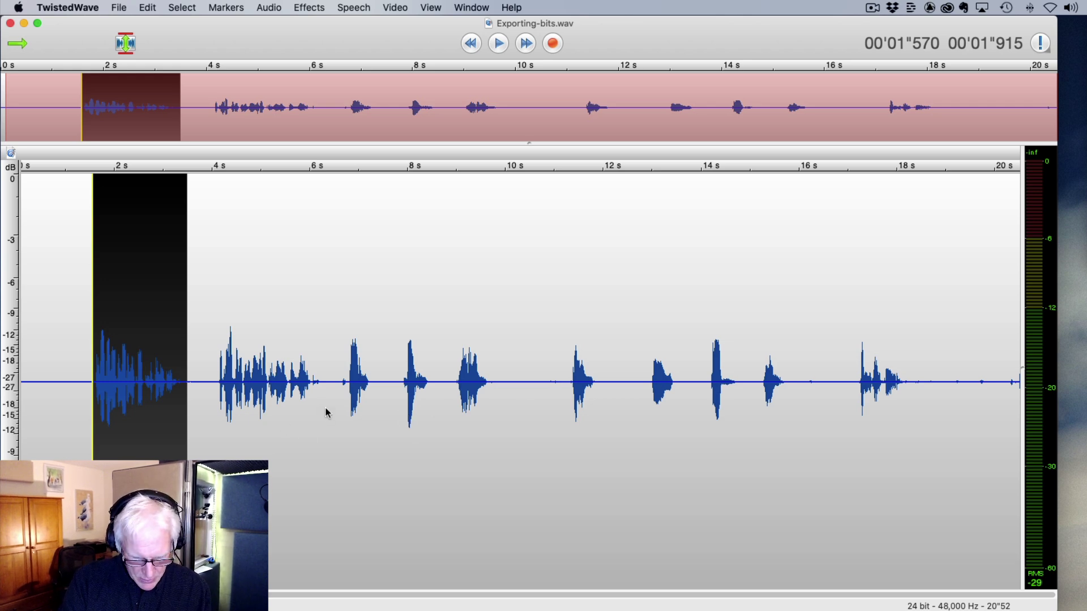
Step: Add the words near 7 s, 9–10 s, 13 s and 15 s, then play all five regions
drag(345, 391, 370, 387)
drag(456, 389, 496, 385)
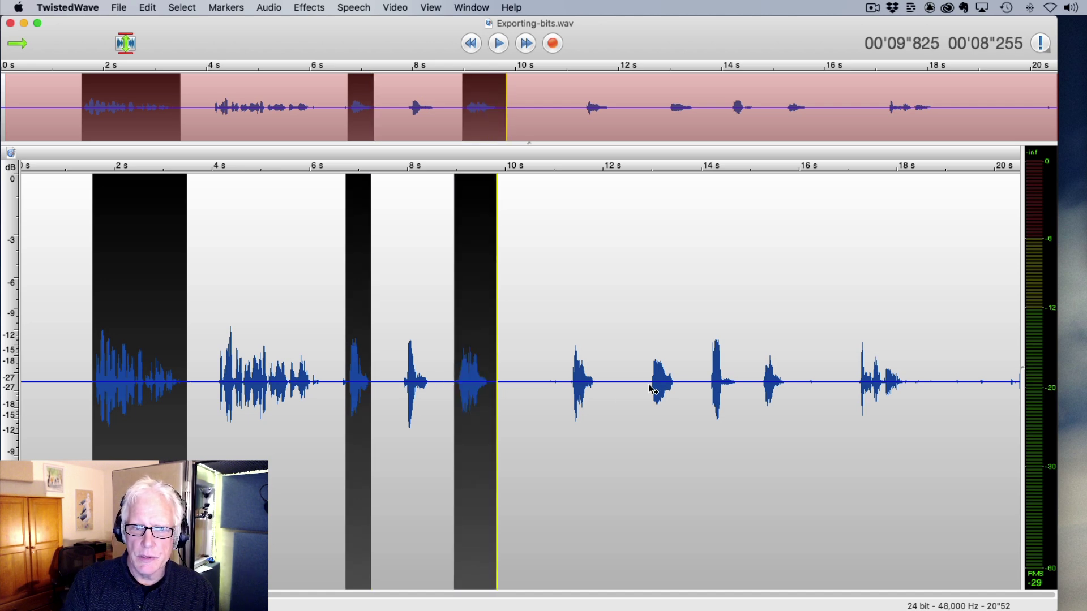
drag(649, 386, 678, 387)
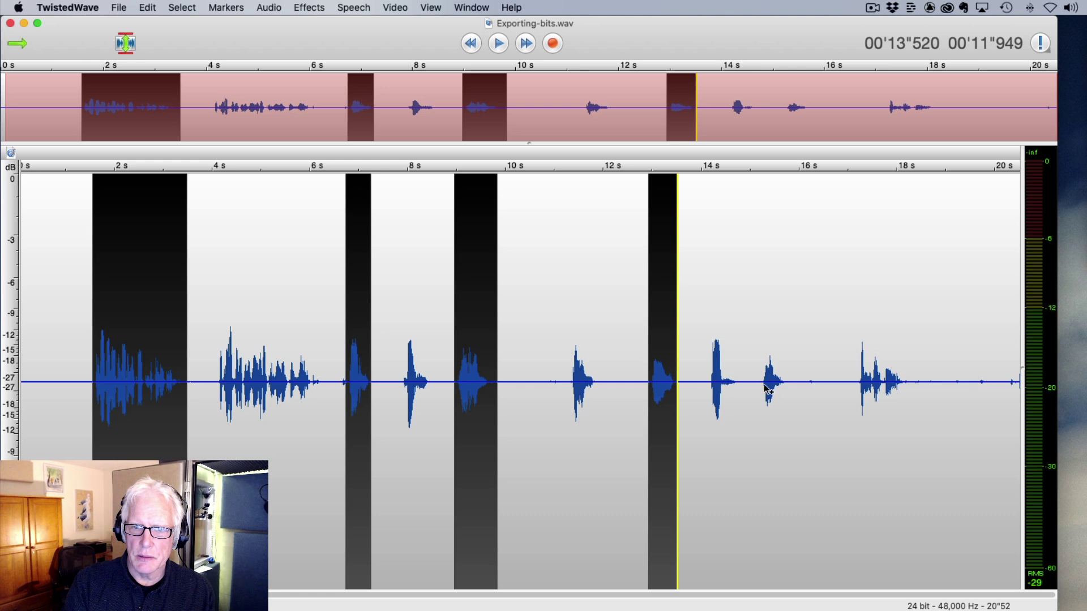
drag(761, 389, 789, 386)
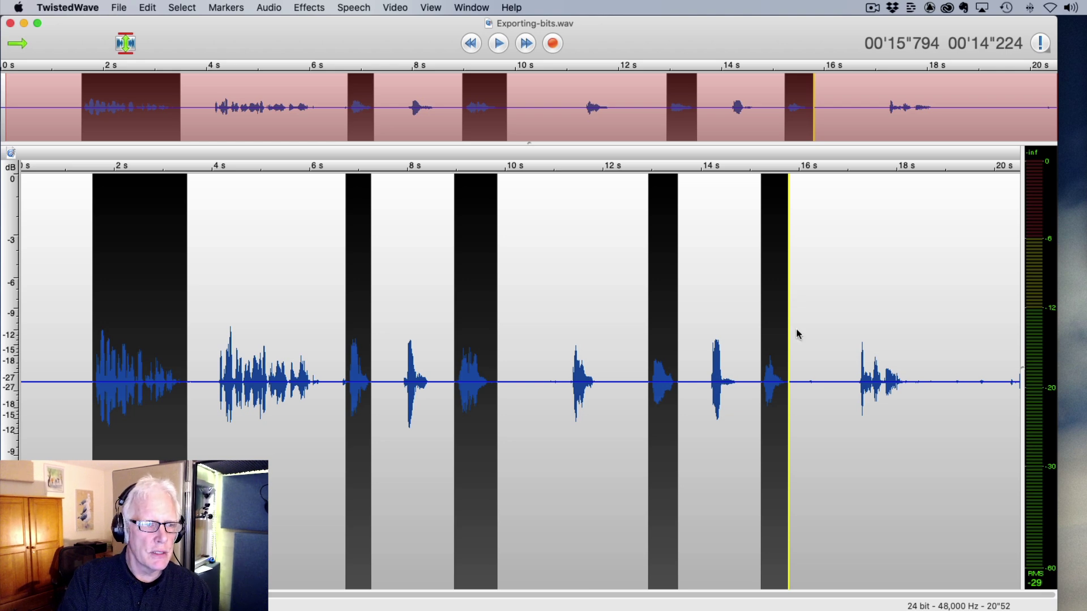
key(space)
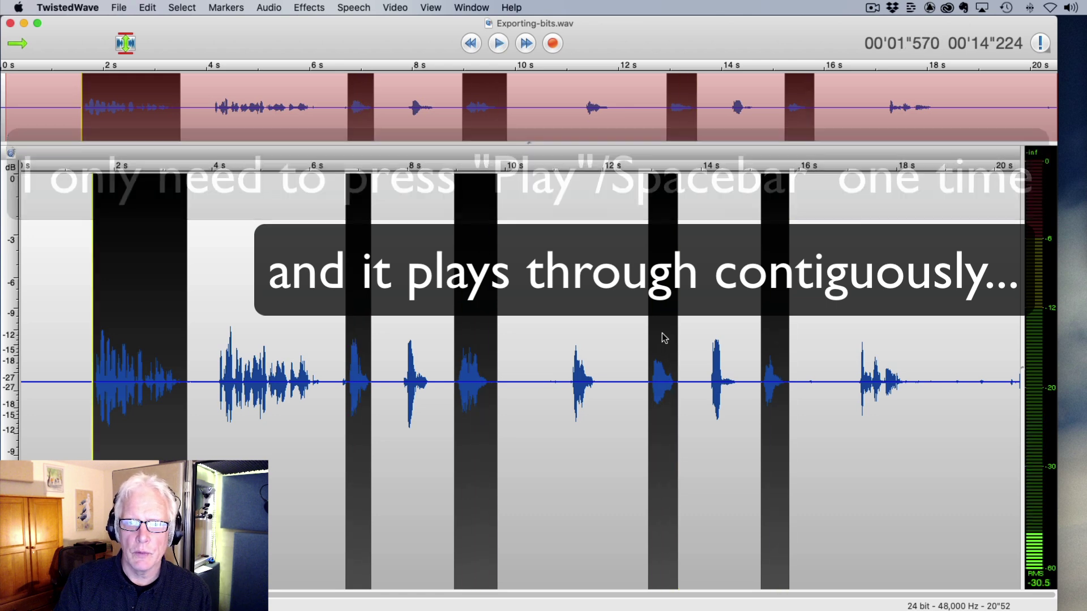
Step: Export the five selected regions as Exporting-bits-contiguous.wav
click(129, 7)
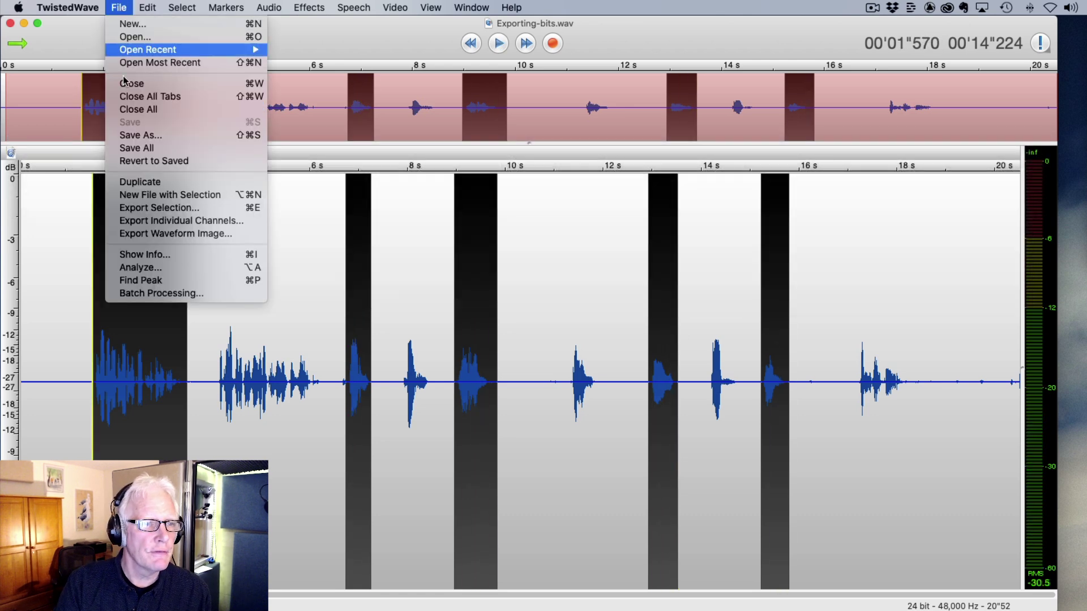
click(158, 209)
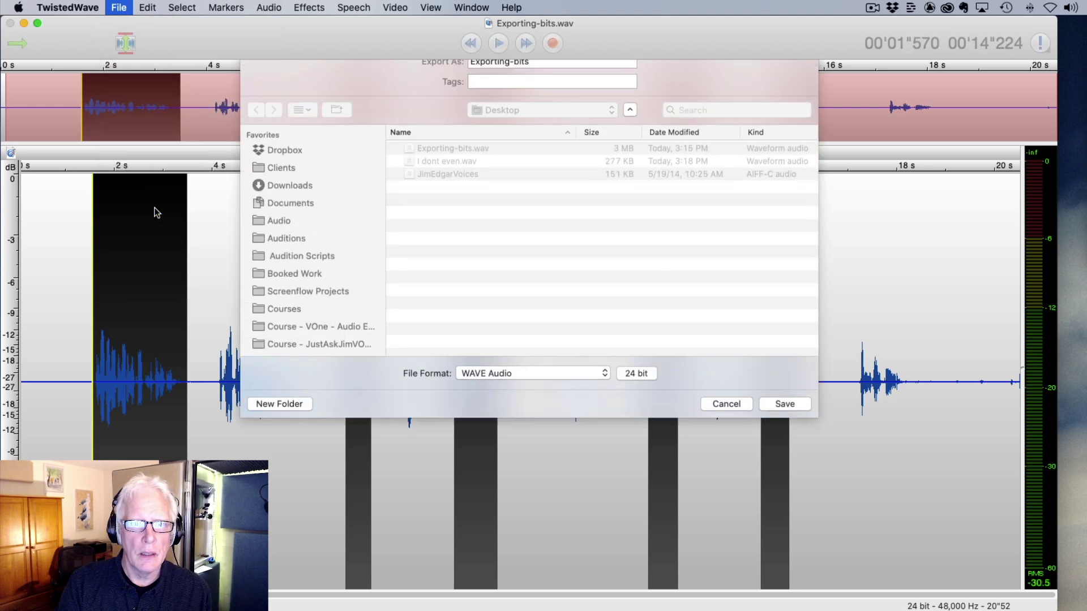
key(Right)
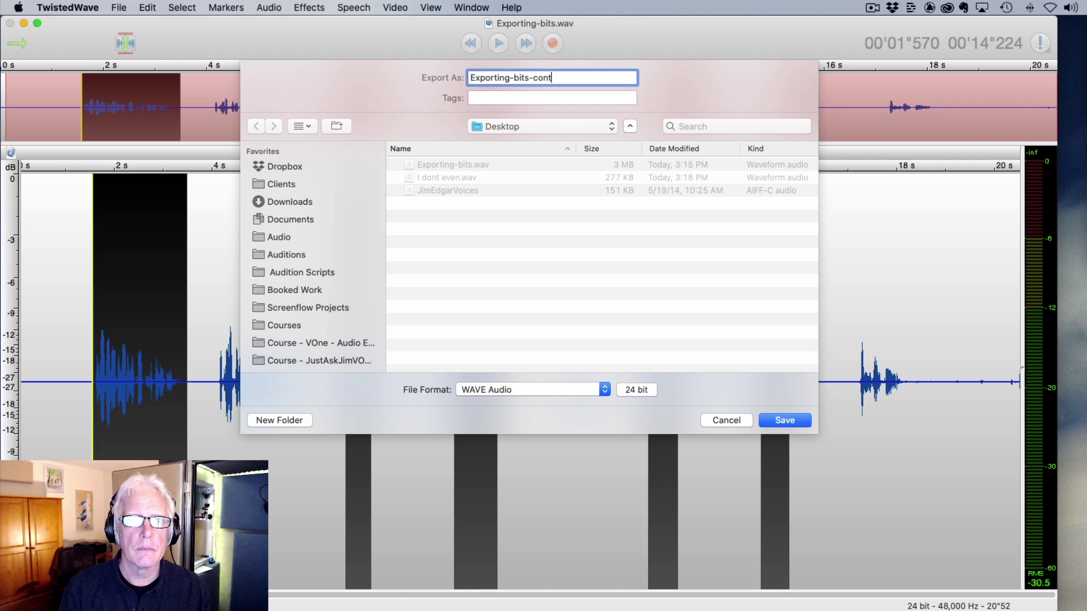
key(Return)
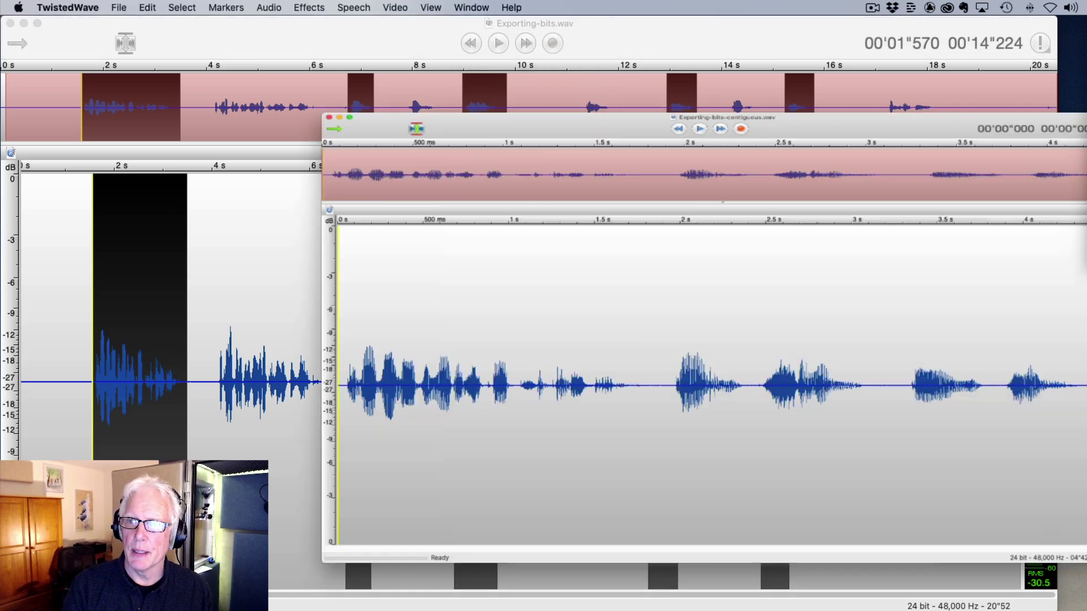
Step: Play the 4.5-second contiguous file, then bring Exporting-bits.wav back to the front
key(space)
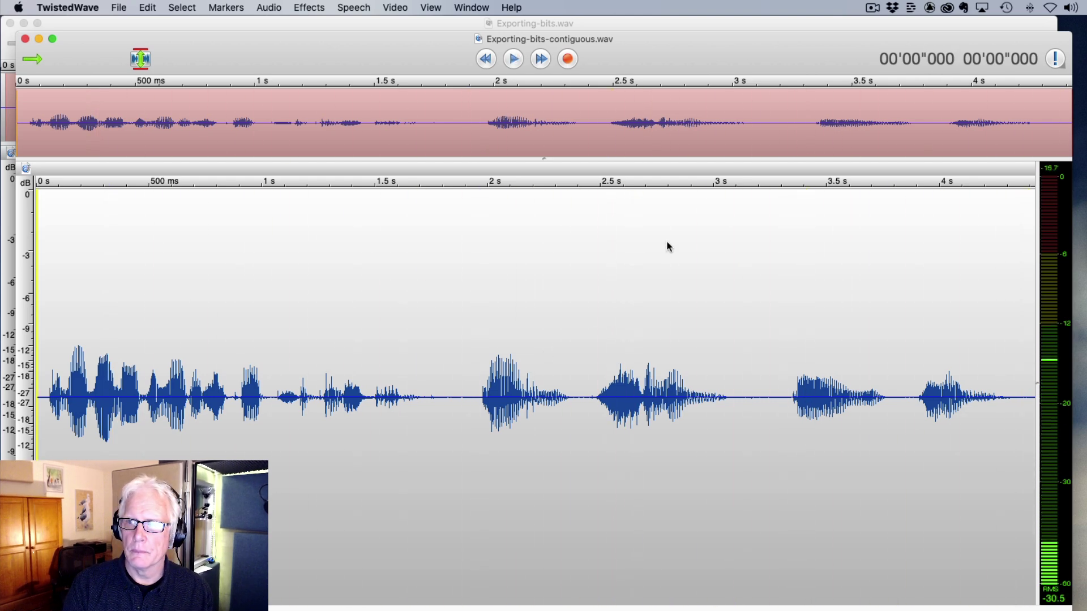
drag(218, 50, 232, 69)
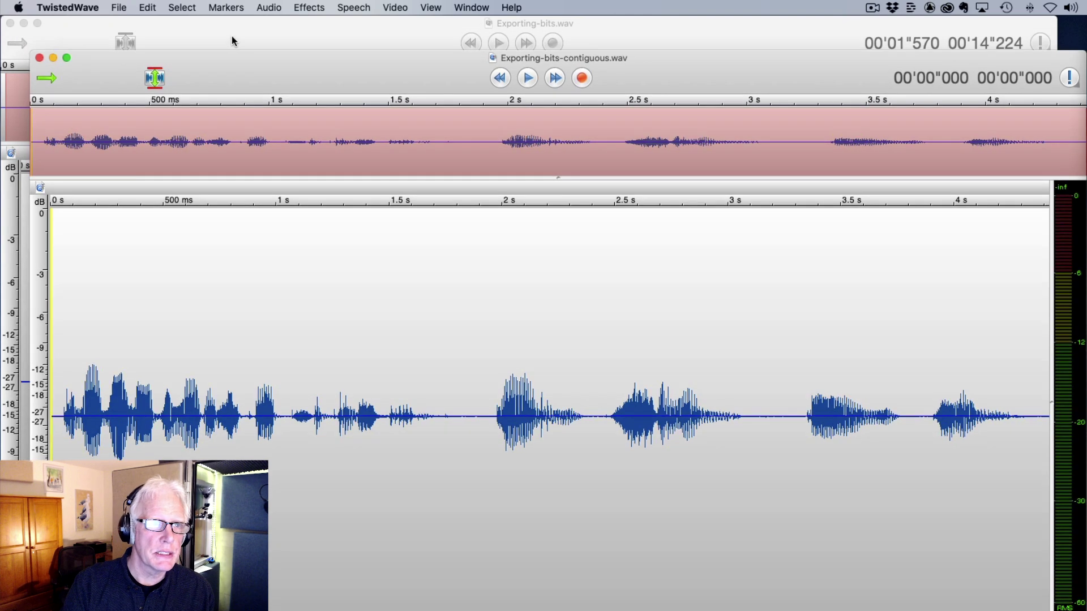
click(232, 41)
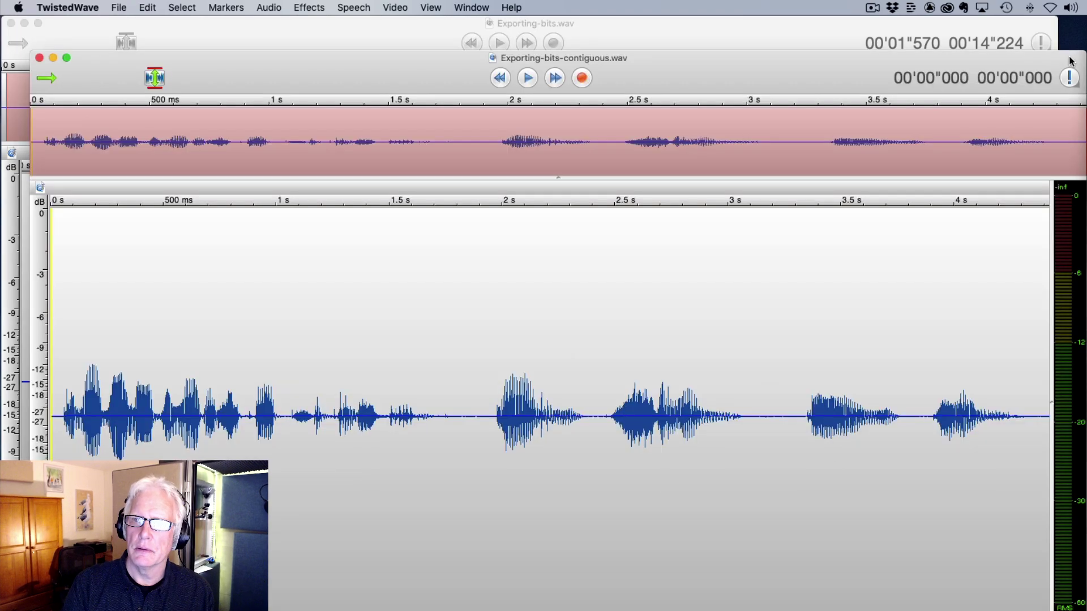
drag(725, 69, 727, 49)
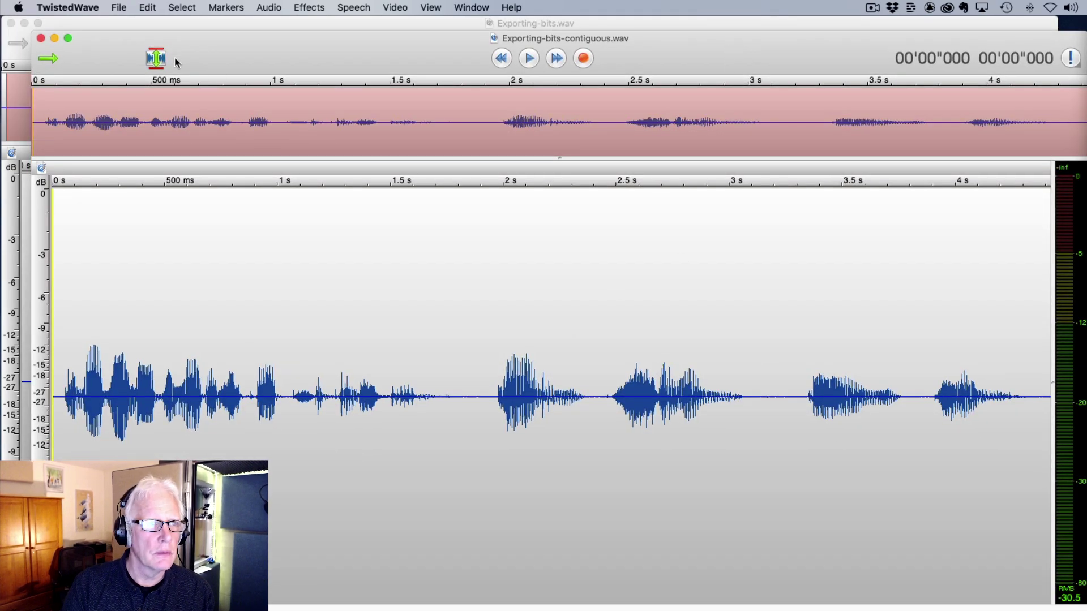
click(145, 23)
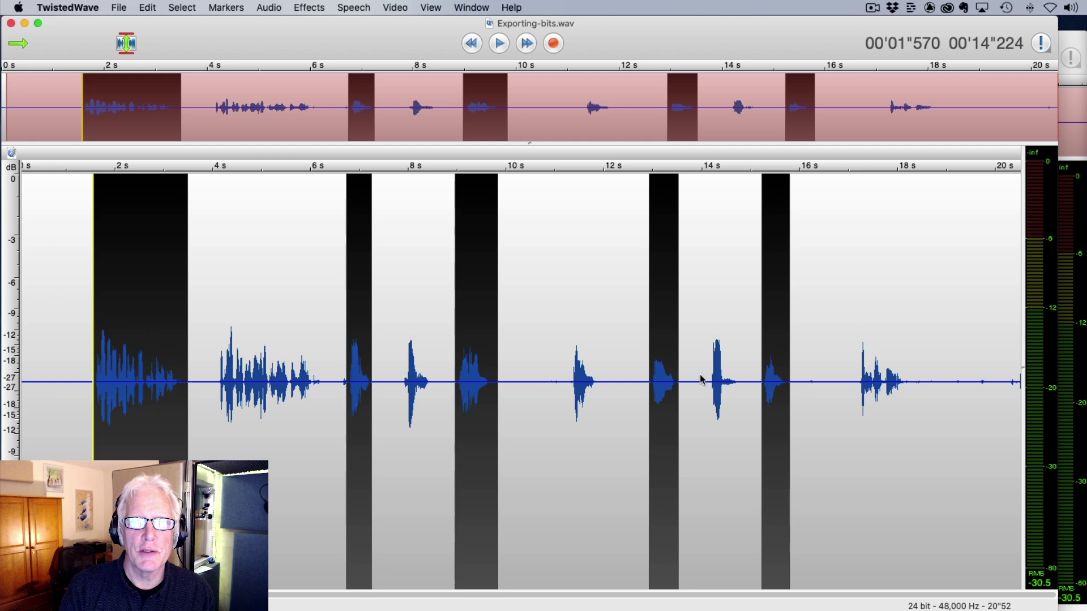
Step: Select new regions at 9.2–10.6 s, 11.2–12.1 s and 14.2–15.2 s and play them
click(549, 445)
drag(457, 389, 526, 389)
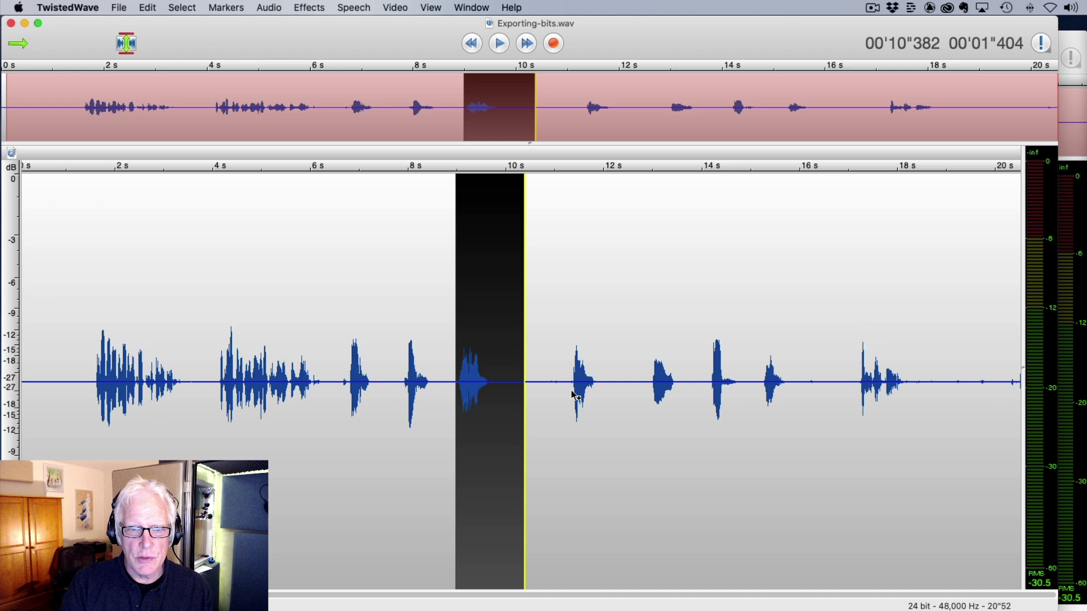
drag(573, 391, 620, 381)
drag(711, 389, 761, 379)
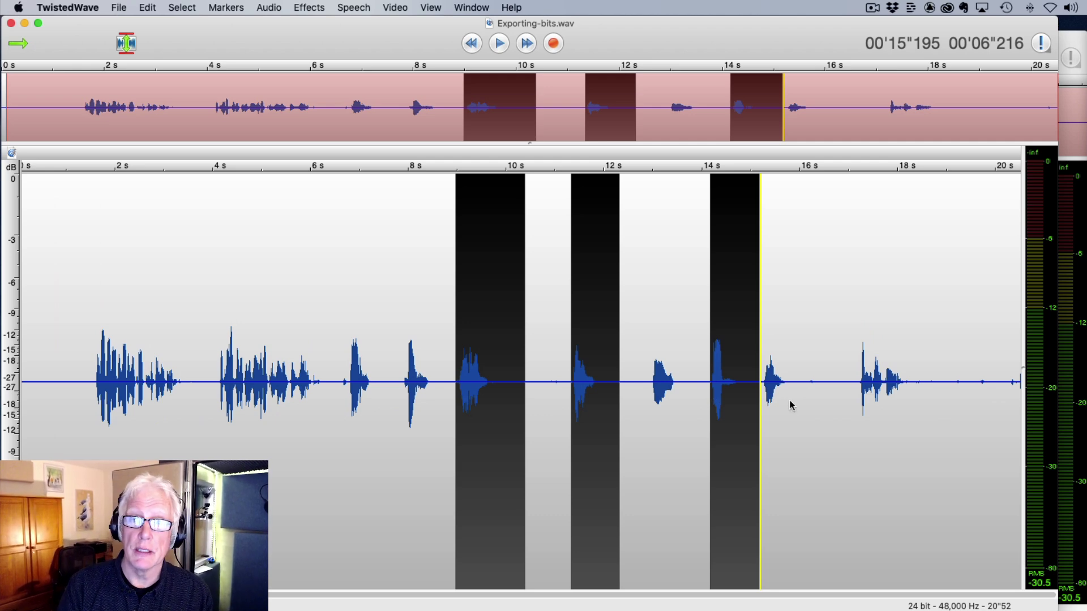
key(space)
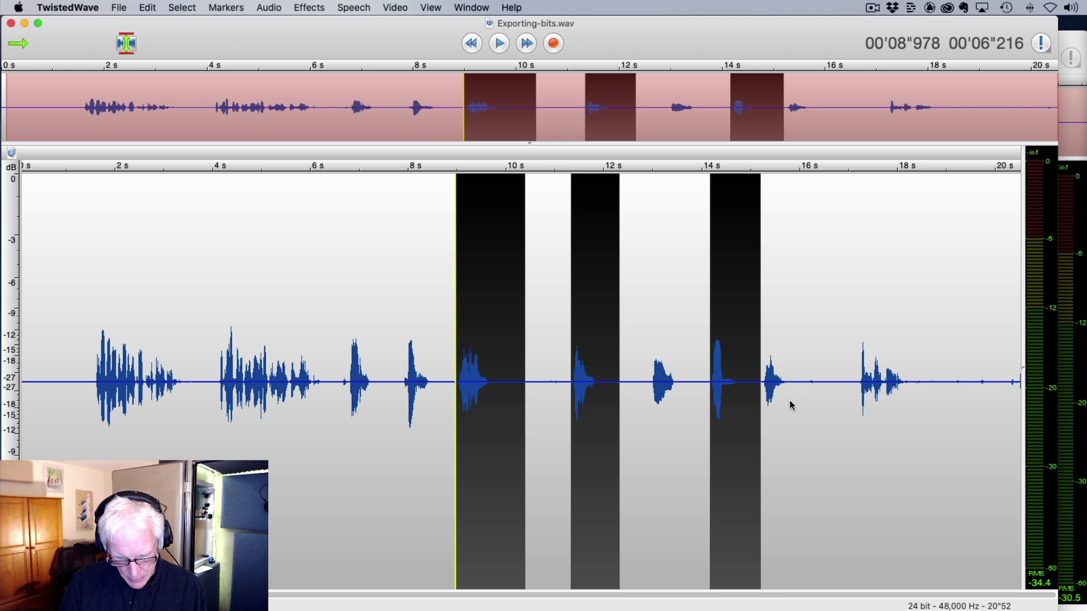
Step: Export the three regions as some-letters.wav, play the 3.3-second result, and return to Exporting-bits.wav
key(super+shift+s)
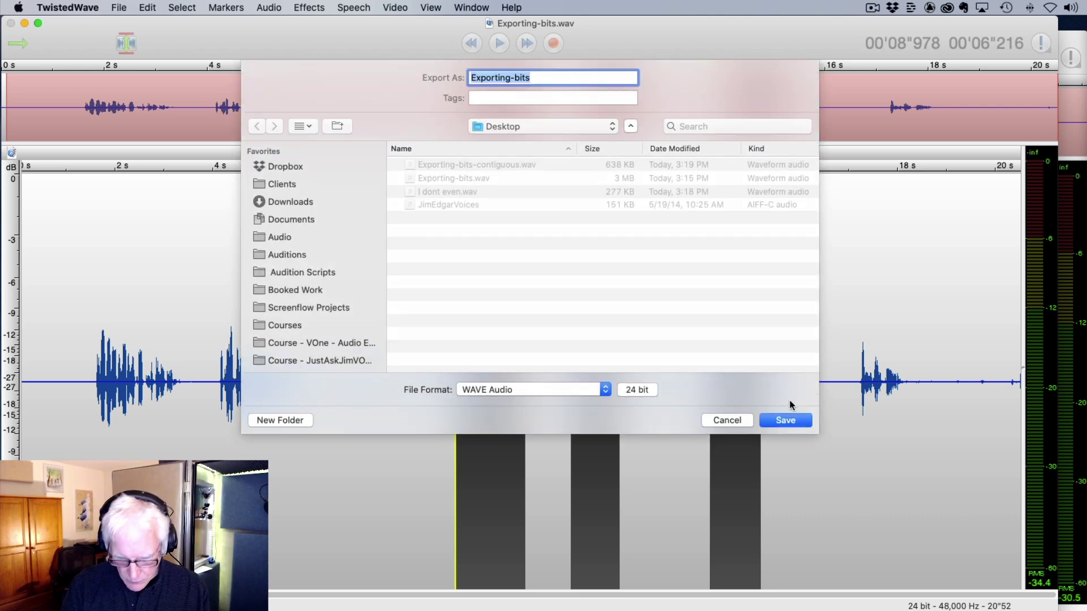
text(some-letters)
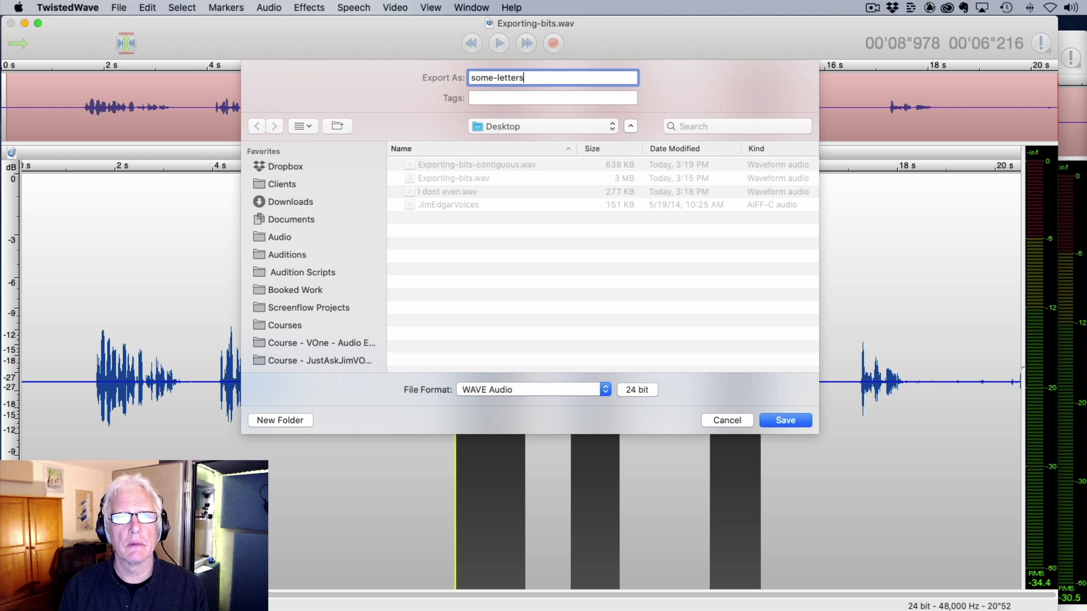
key(Return)
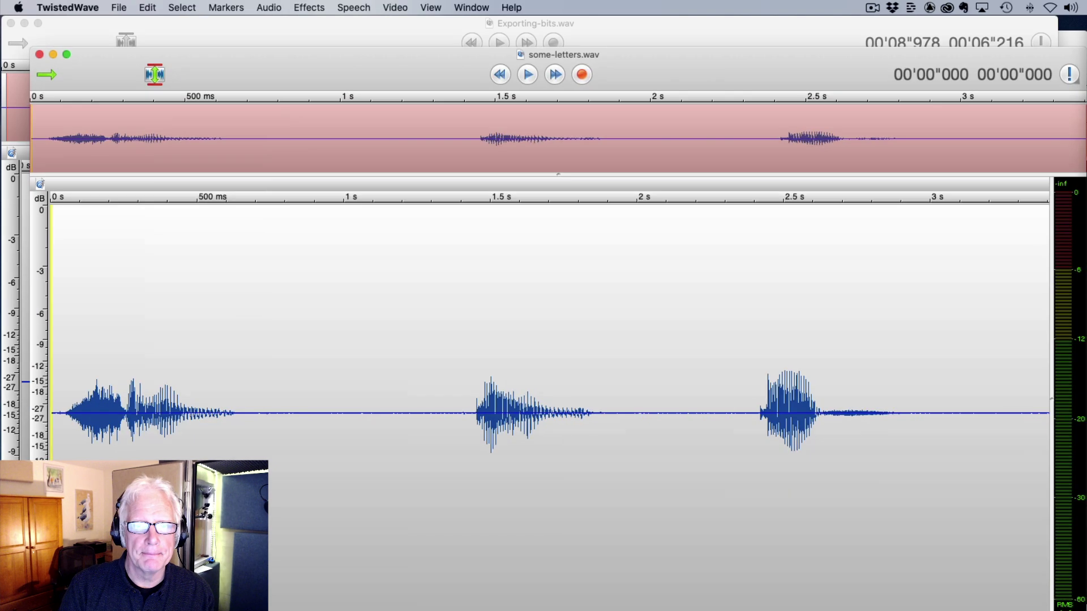
key(space)
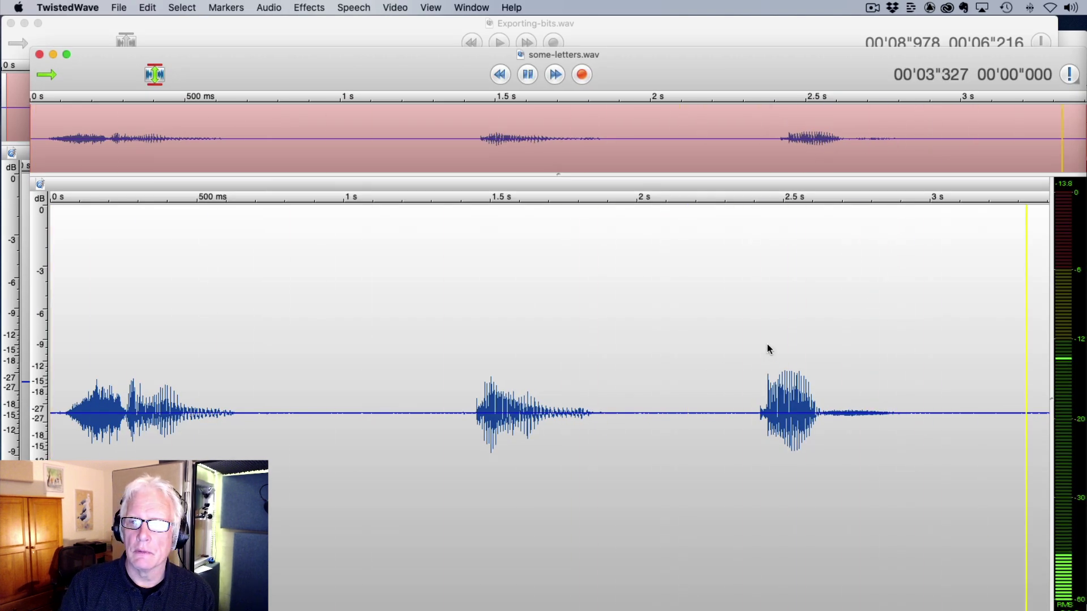
click(365, 26)
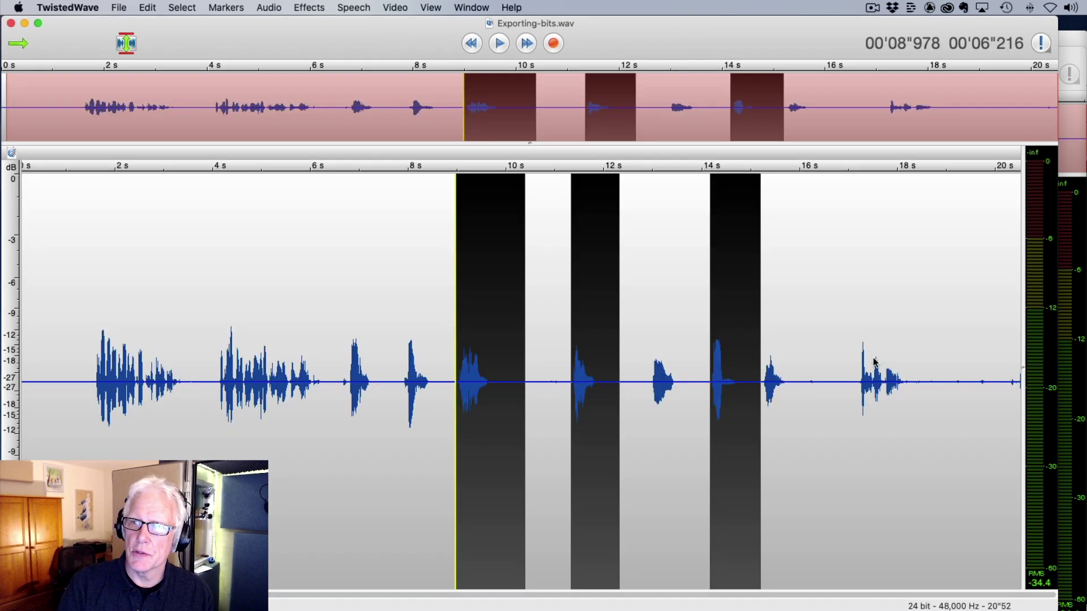